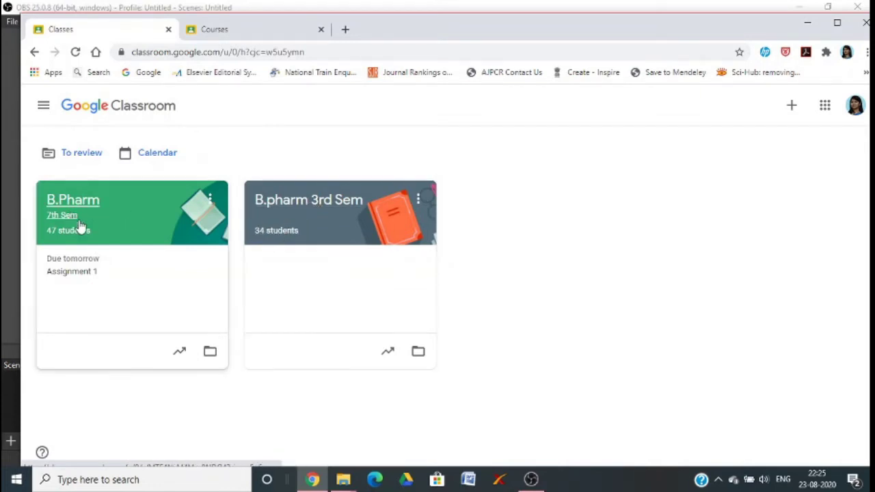
- Open Assignment 1 of the B.Pharm 7th Sem class in the teacher's account and in the student's account
click(67, 273)
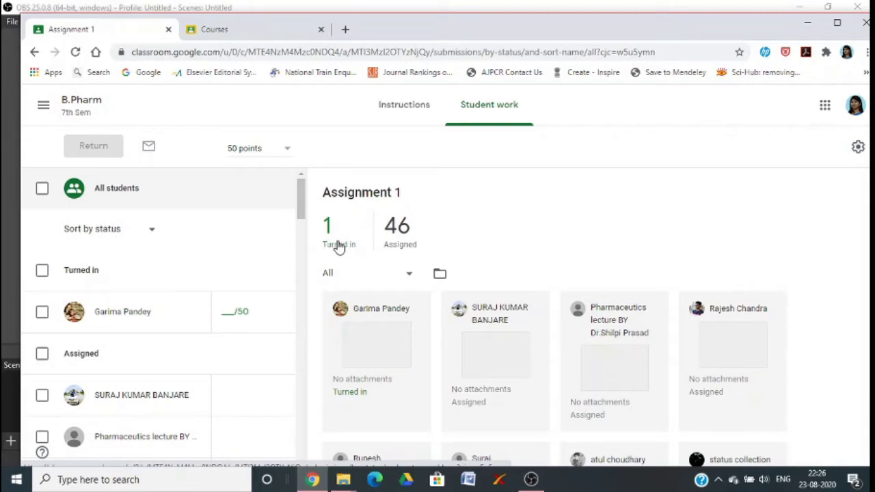
click(237, 33)
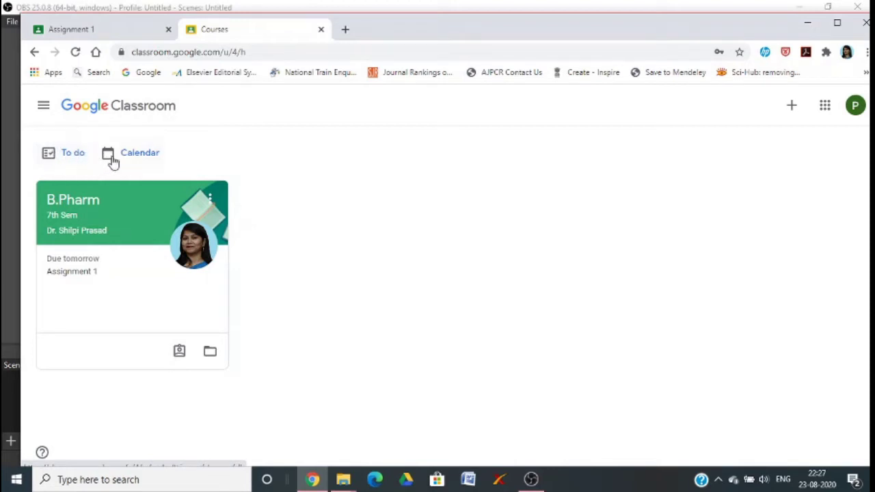
click(85, 273)
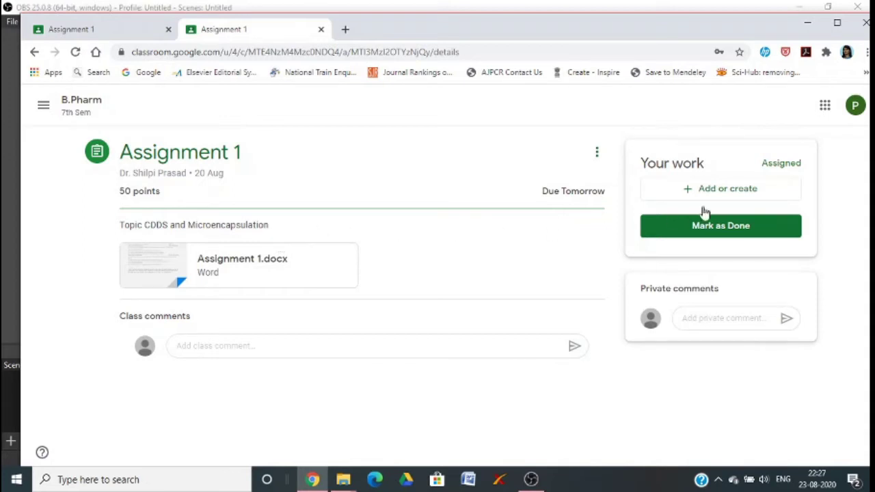
- Create a new Google Docs document as the student's work for Assignment 1 and open it for editing
click(742, 190)
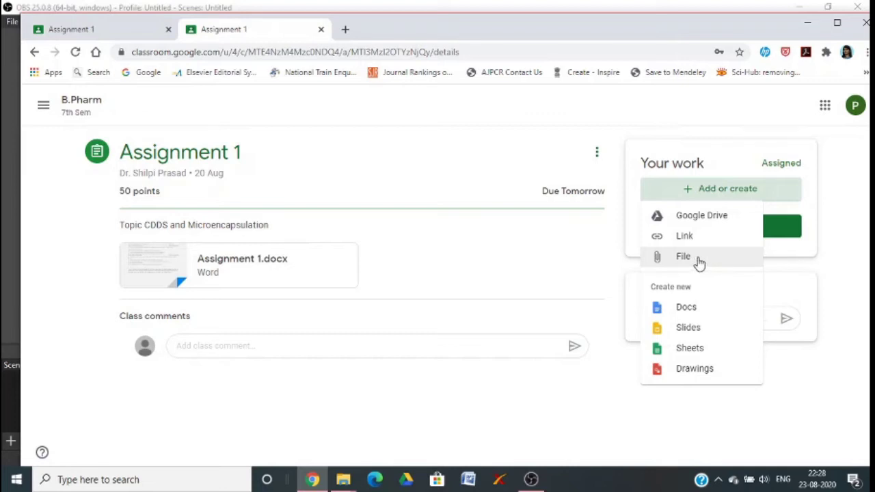
click(682, 313)
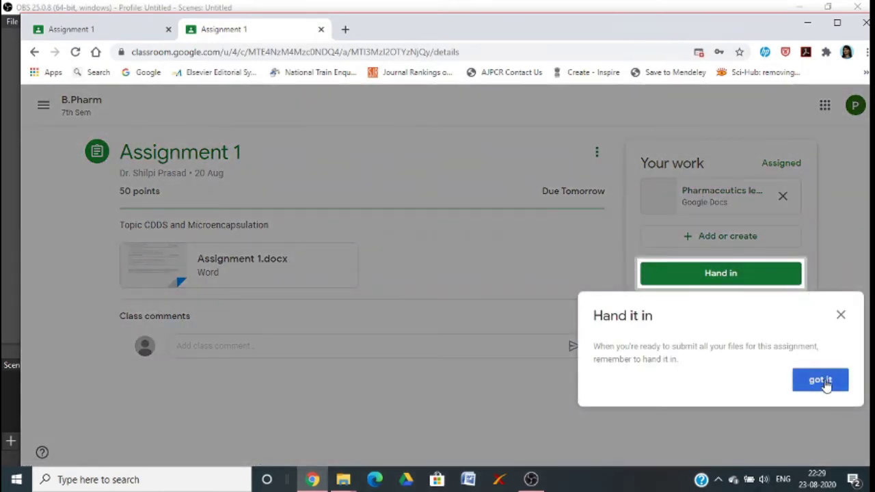
click(827, 383)
click(715, 198)
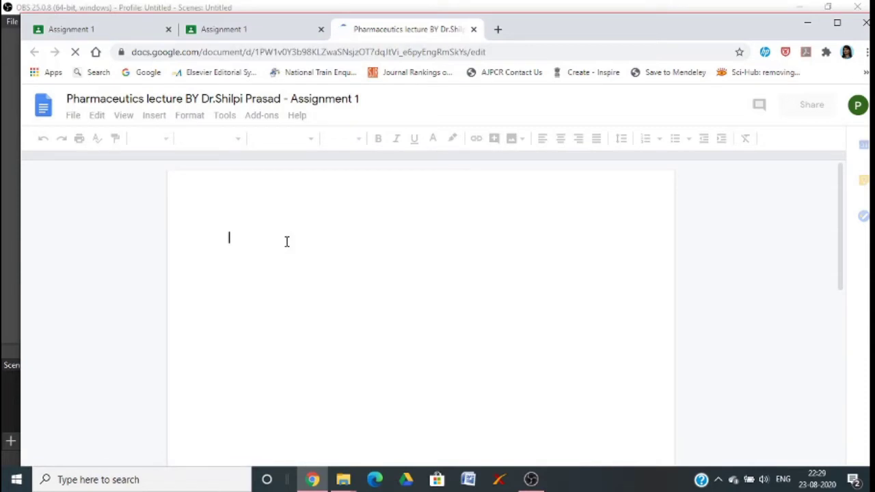
- Write "Controlled drug delivery system is a type of novel drug delivery system" in the document
text(controle)
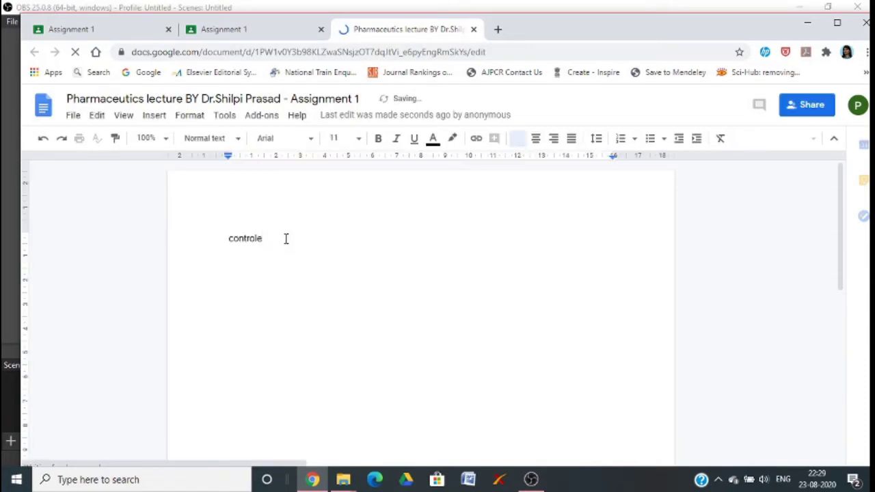
key(BackSpace)
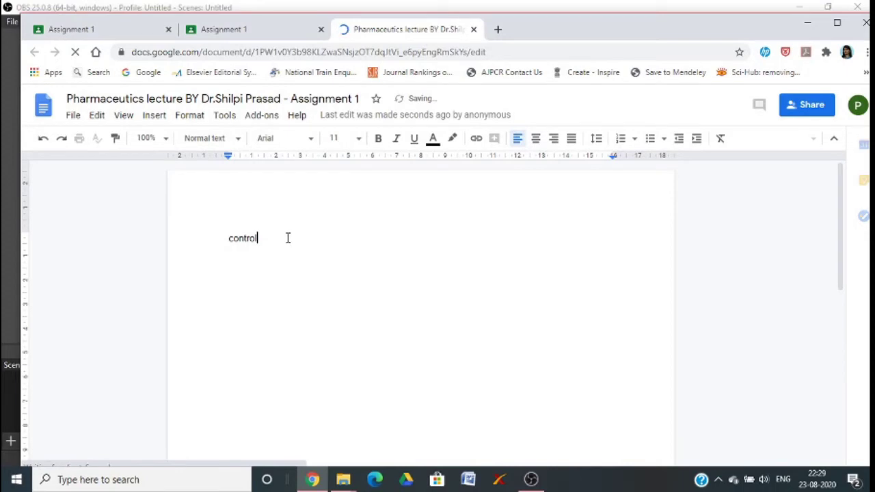
text(led )
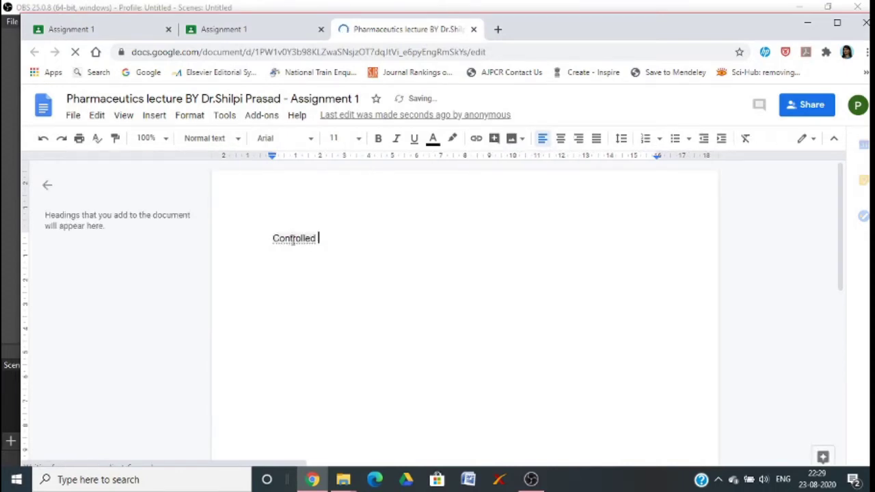
text(drug)
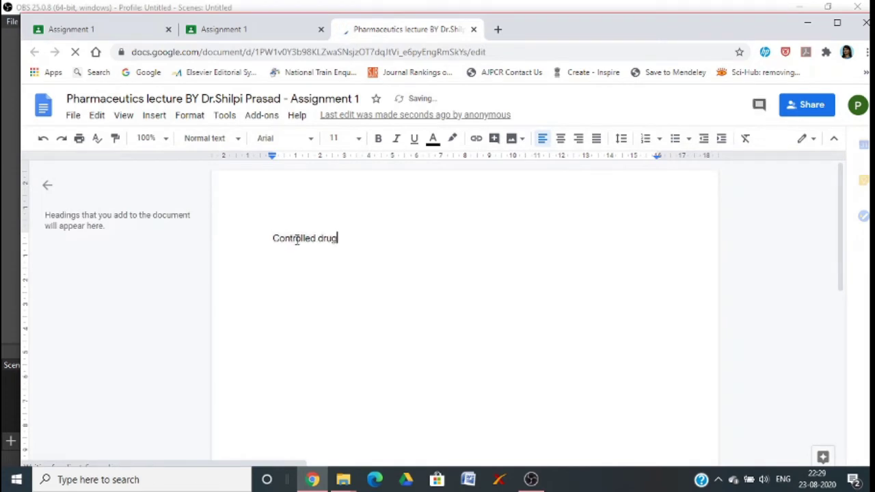
text( deliver)
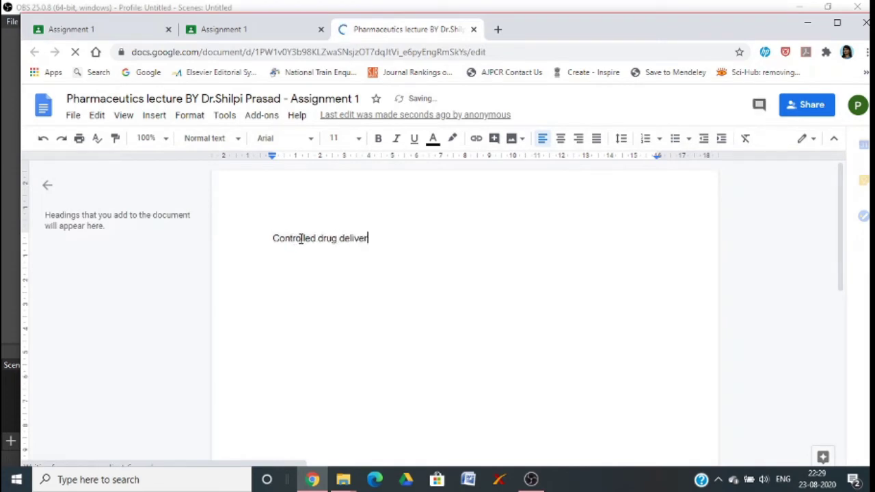
text(y )
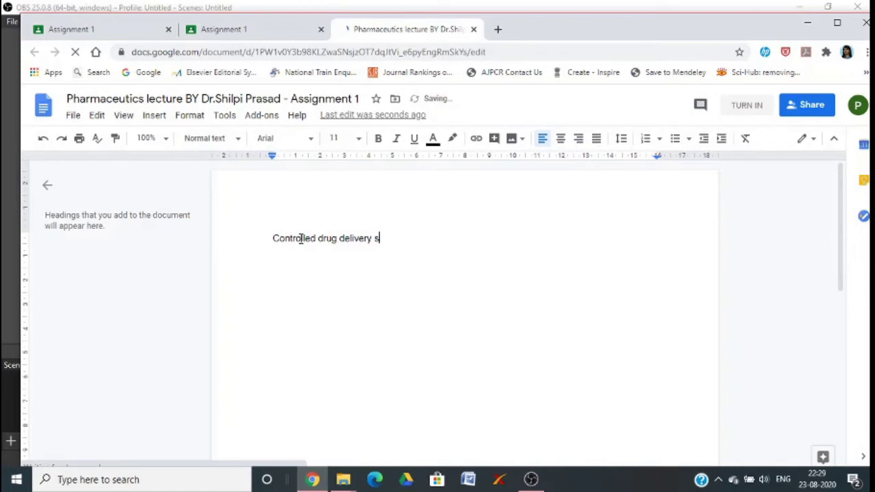
text(system ia )
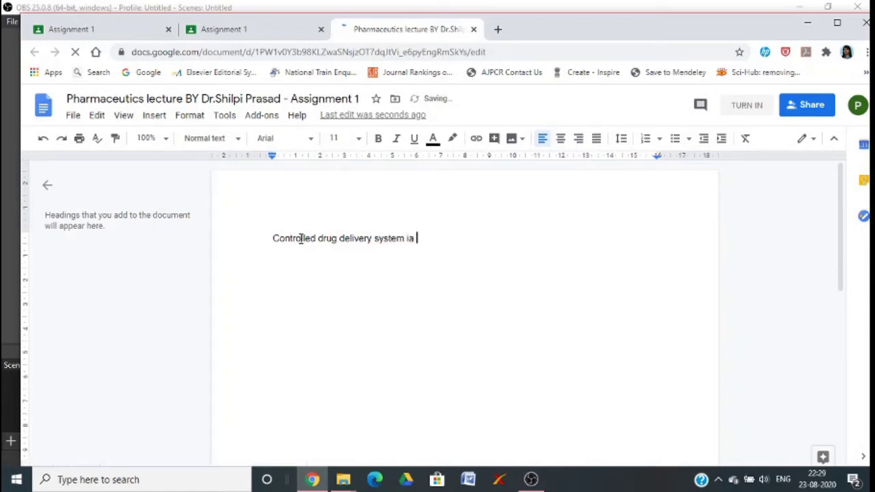
text(a)
key(BackSpace)
key(BackSpace)
key(BackSpace)
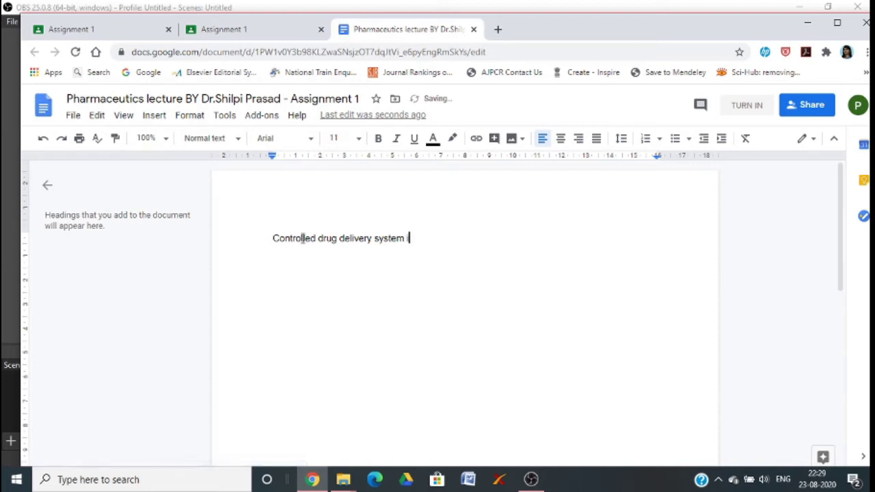
text(a a type)
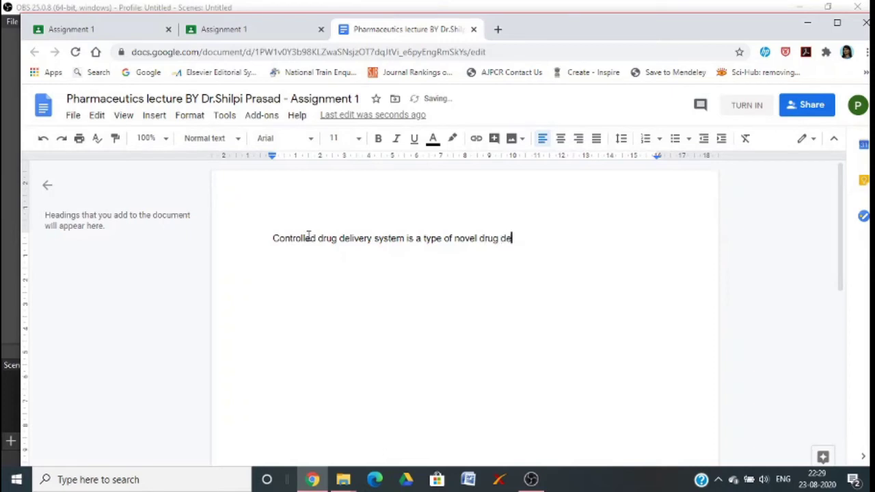
text(sustem)
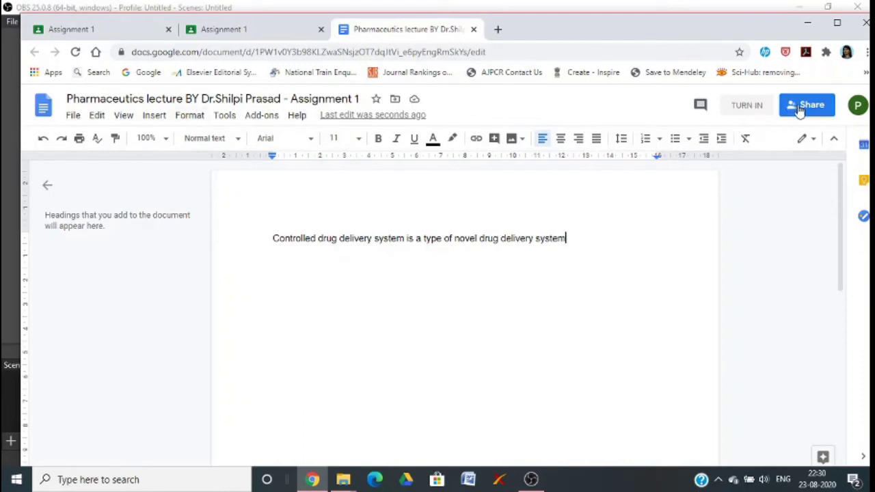
- Return to the student's Assignment 1 page and hand in the attached Google Docs document
click(250, 31)
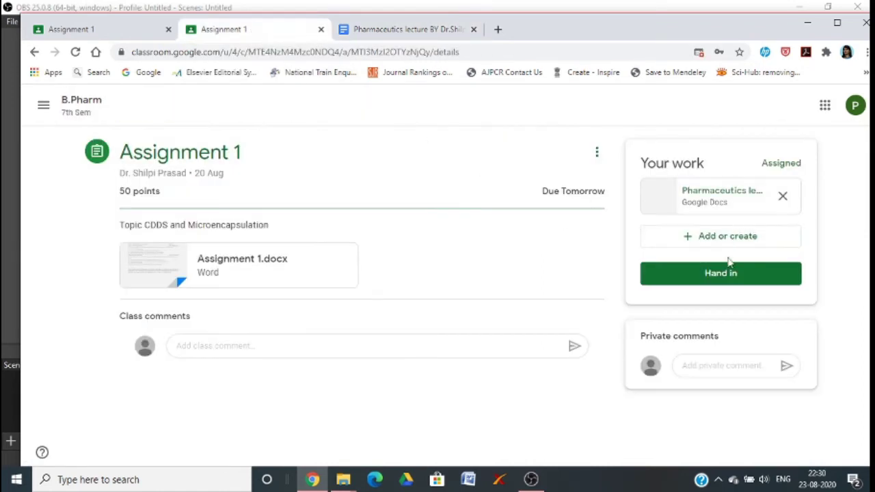
click(724, 282)
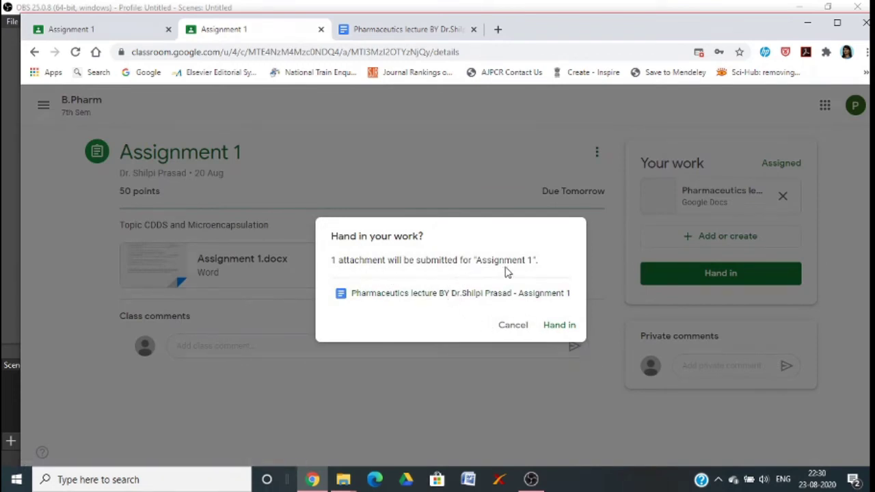
click(562, 326)
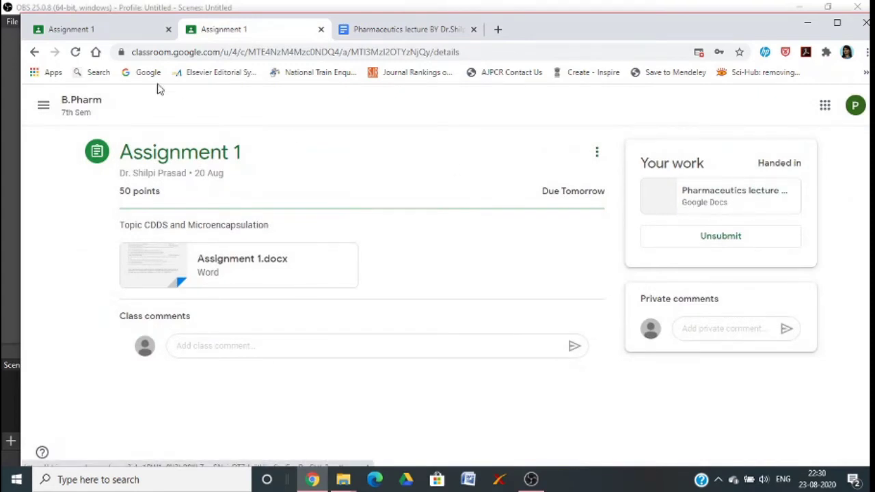
- Refresh the teacher's student work page for Assignment 1 and check the submitted document
click(80, 32)
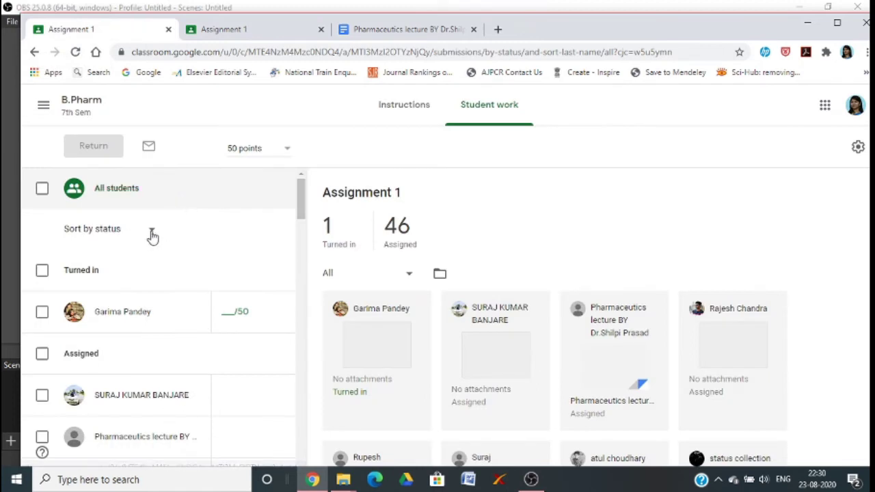
click(75, 52)
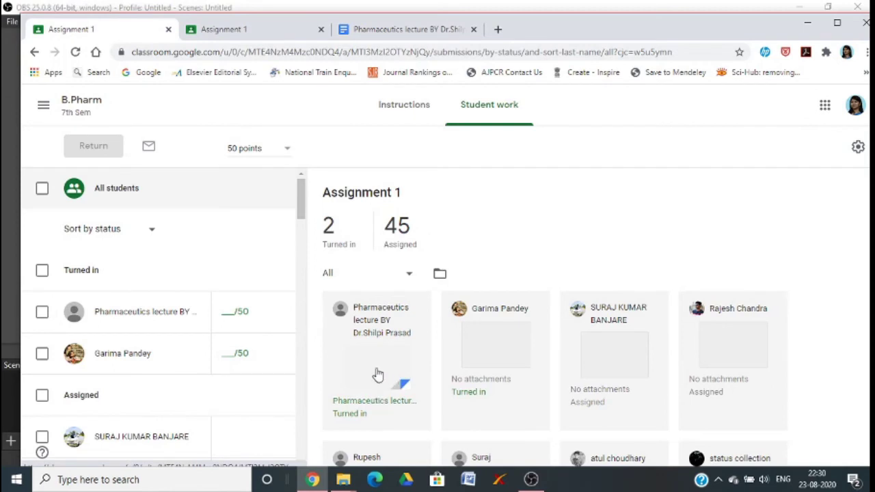
scroll(378, 395, down, 1)
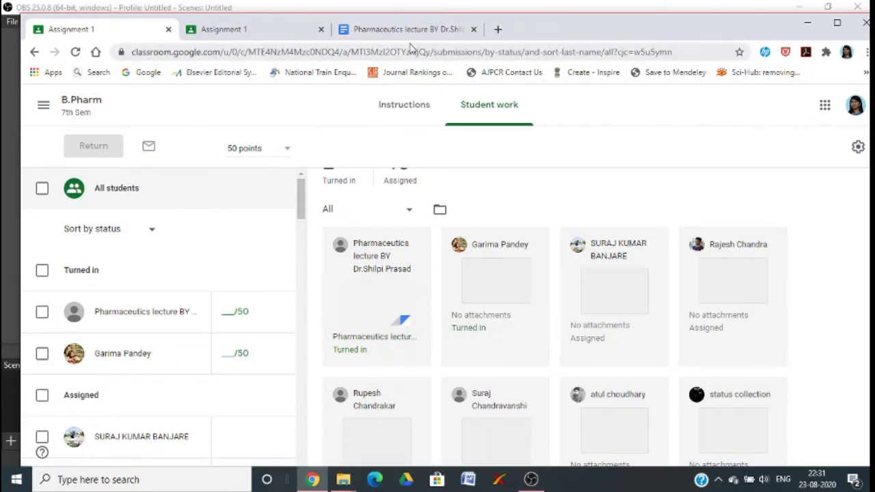
- Unsubmit the student's work for Assignment 1 and remove the attached Google Docs document
click(250, 30)
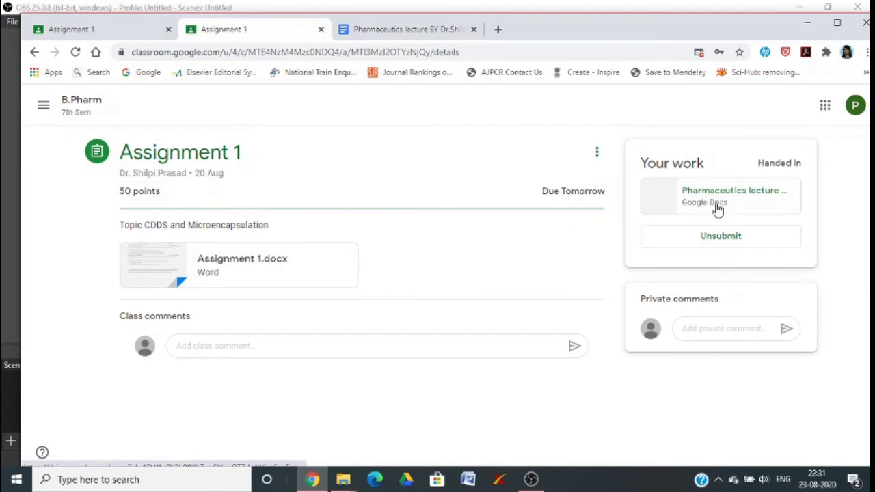
click(721, 239)
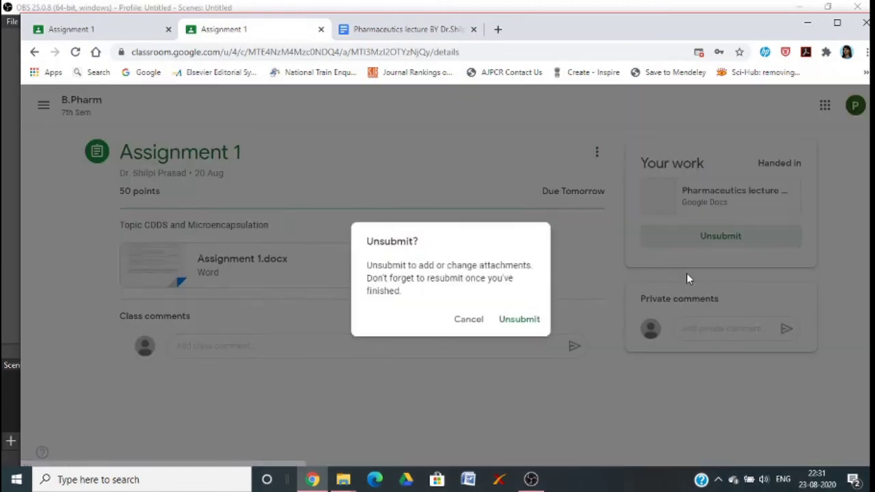
click(519, 320)
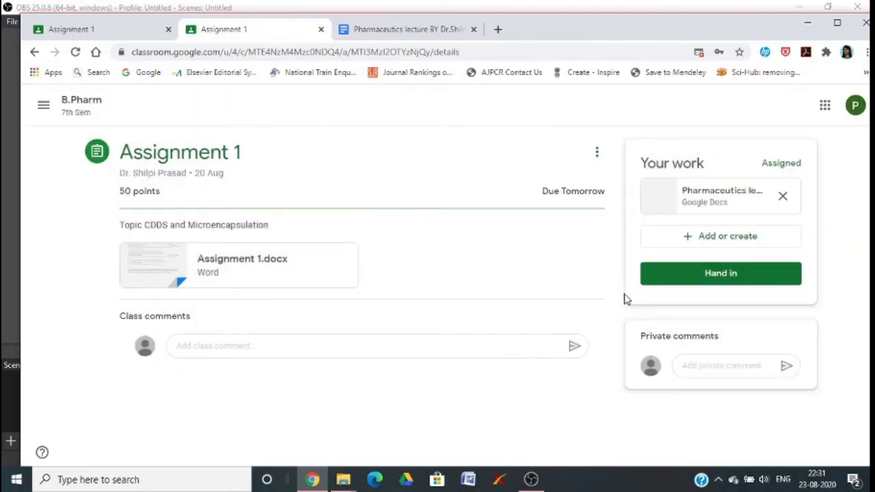
click(780, 199)
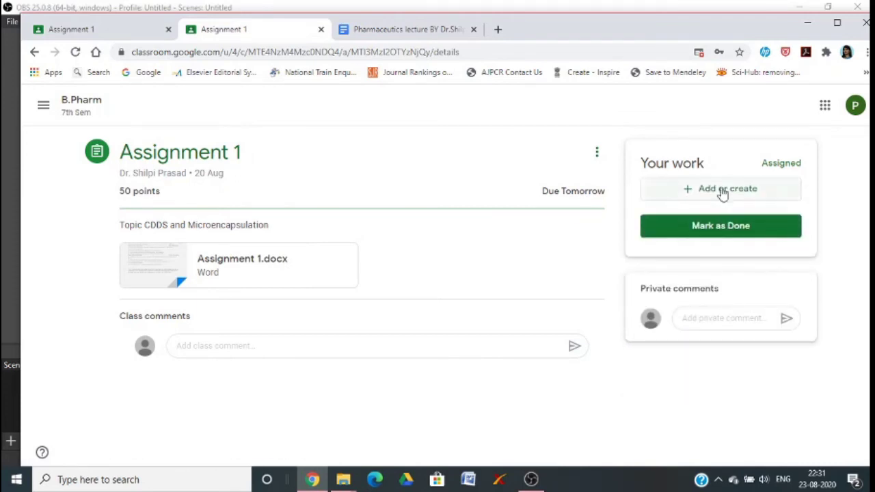
- Upload the file "answers assignment 1.docx" from the computer's Assignment 1 folder as the student's work
click(723, 195)
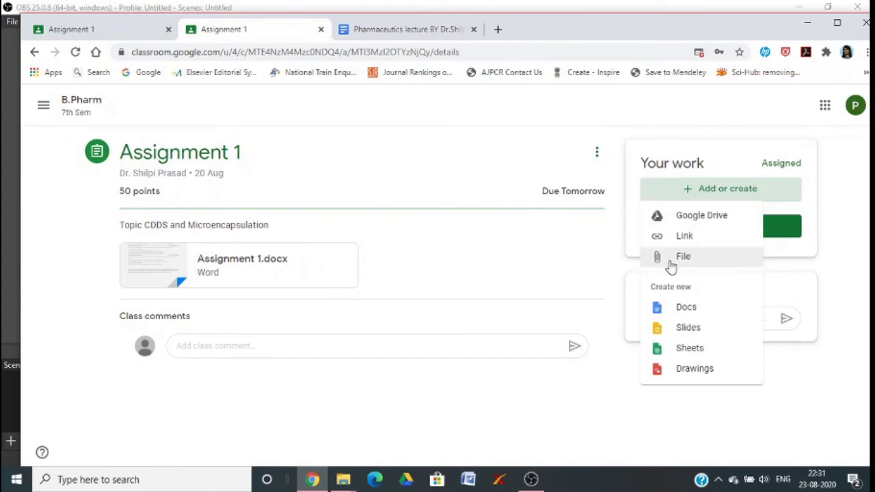
click(673, 260)
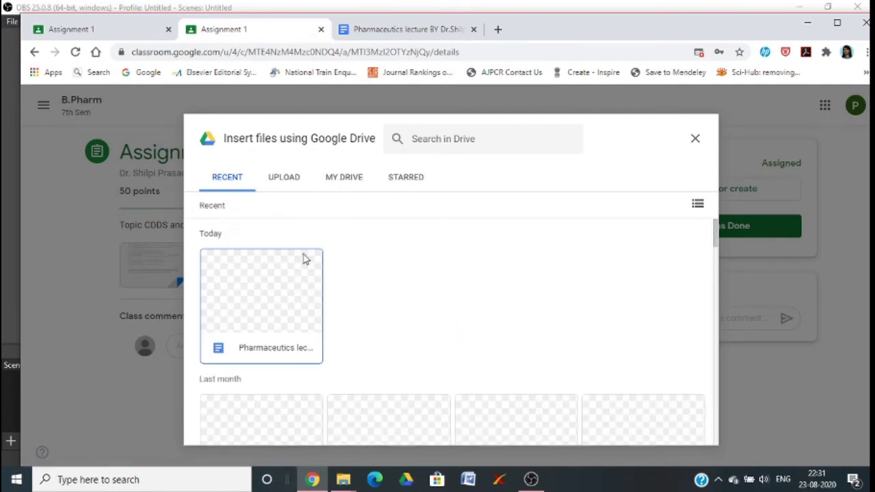
click(294, 186)
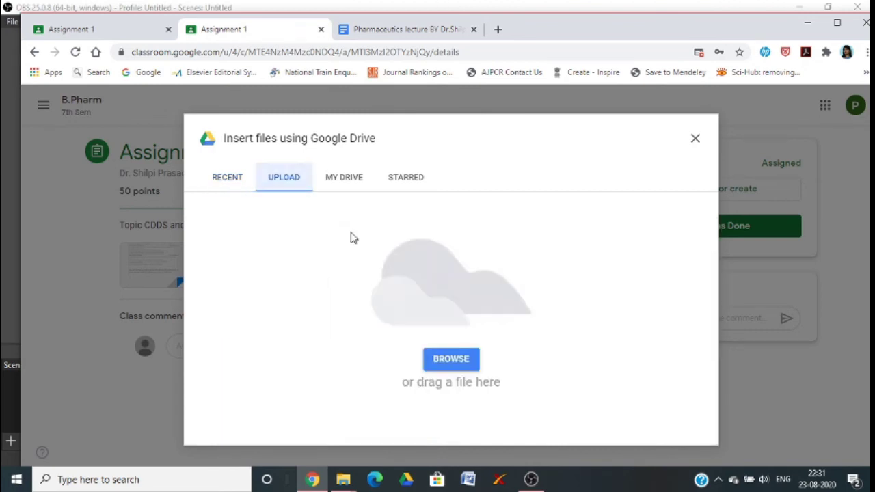
click(453, 362)
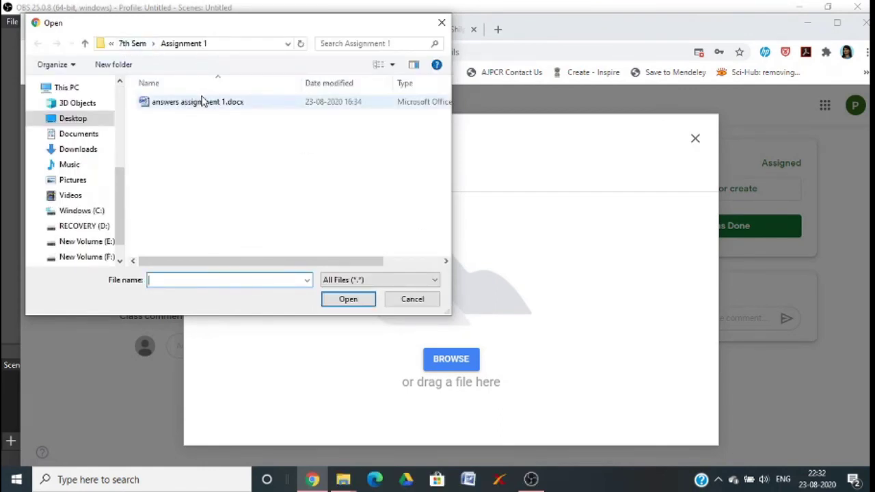
click(211, 104)
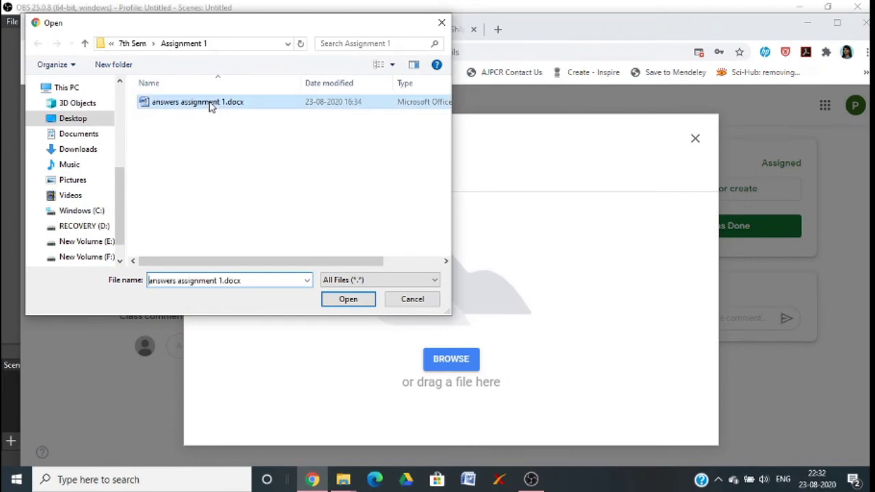
click(346, 304)
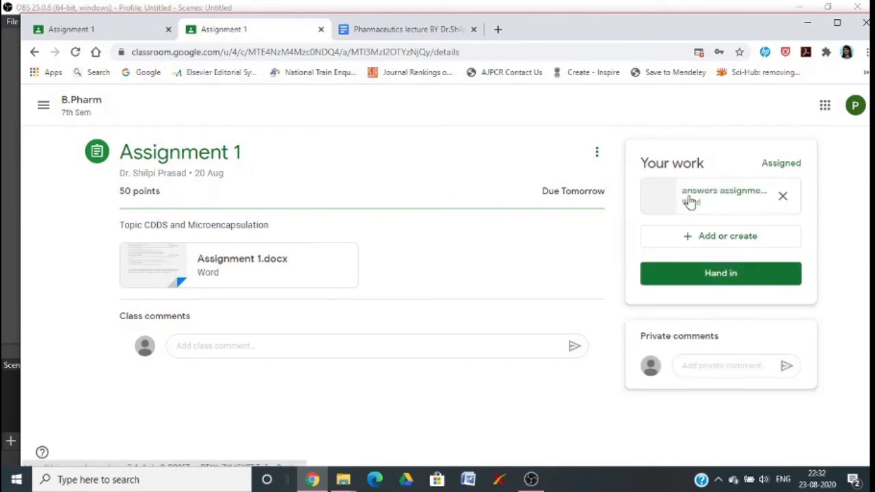
- Hand in "answers assignment 1.docx" for Assignment 1 and check the submission in the teacher's student work view
click(723, 276)
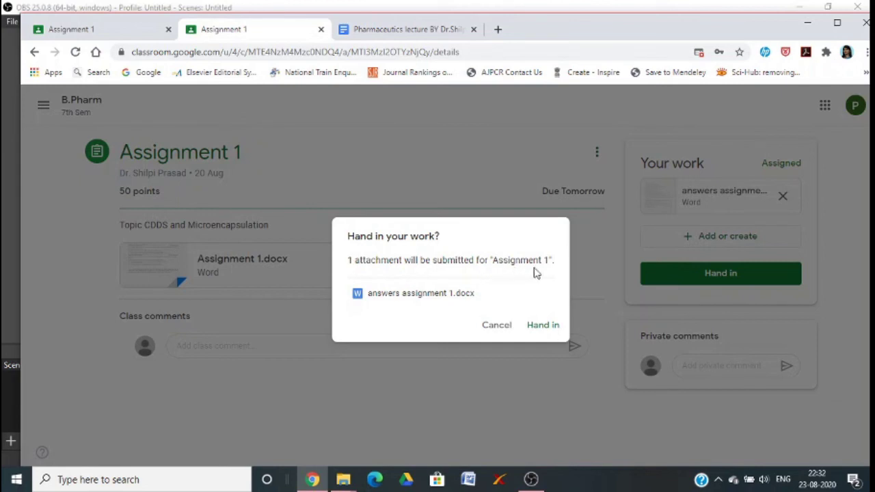
click(544, 327)
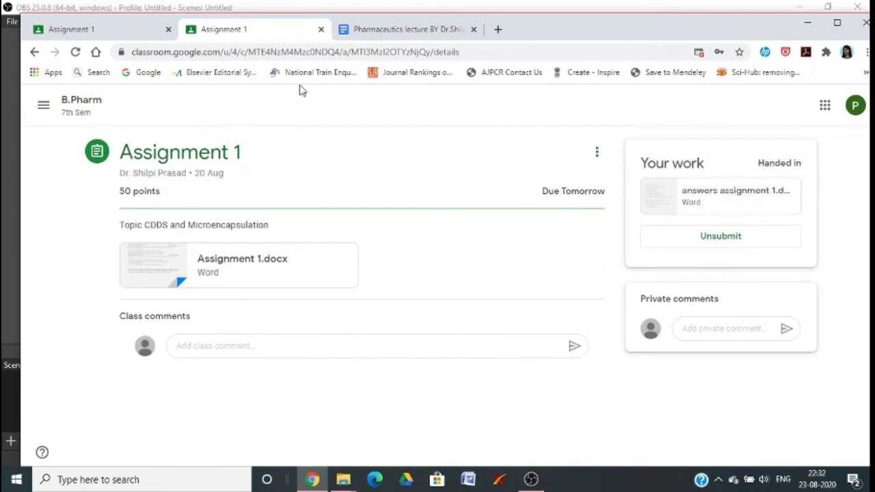
click(86, 30)
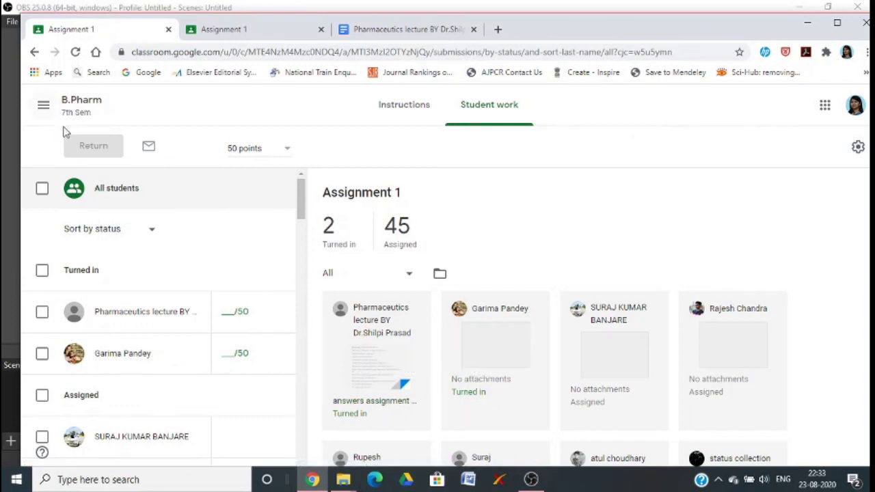
- Close the Google Docs document and return to the student's Assignment 1 page
click(380, 30)
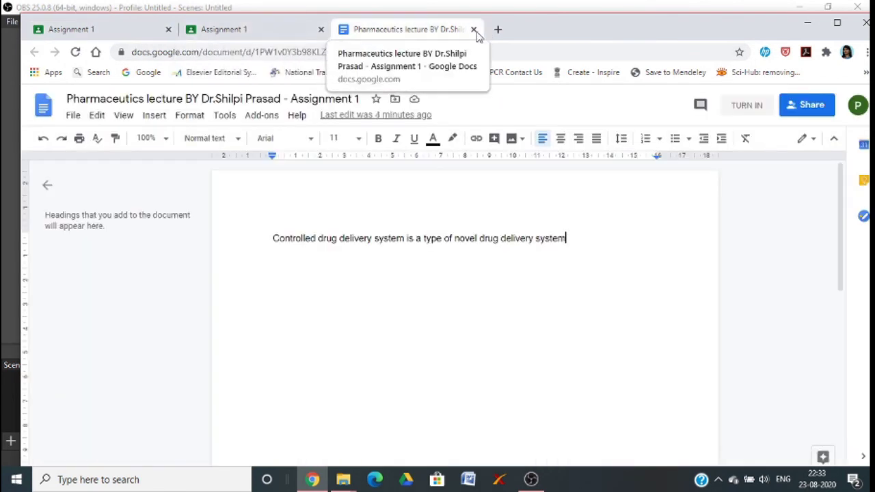
key(ctrl+w)
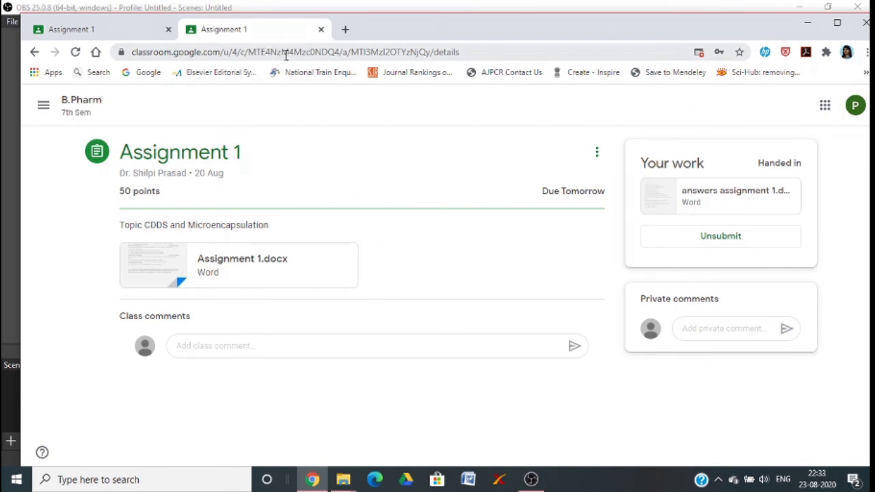
click(91, 34)
click(224, 34)
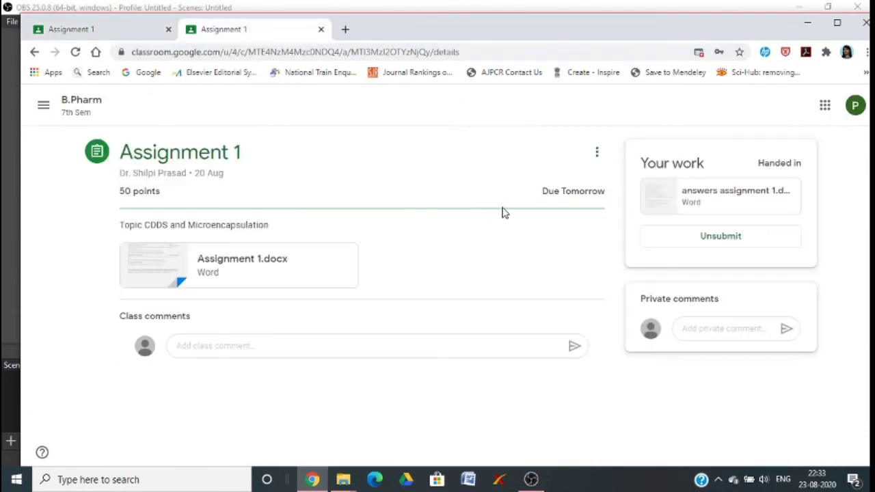